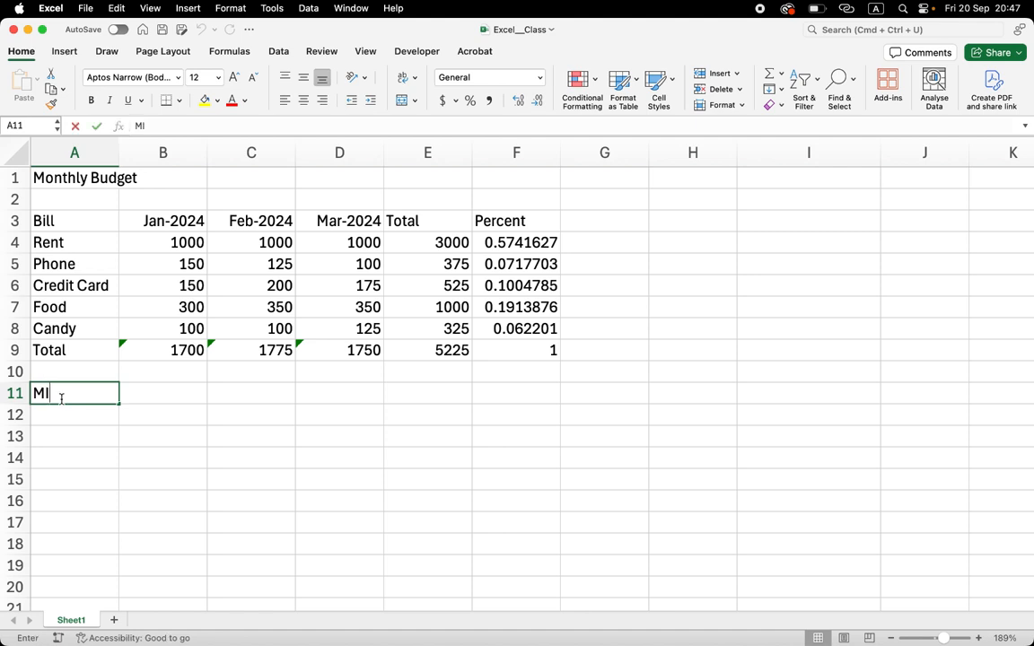
- Label cell A11 as MIN and cell A12 as MAX below the budget table
{"action": "left_click", "coordinate": [60, 412]}
{"action": "type", "text": "M"}
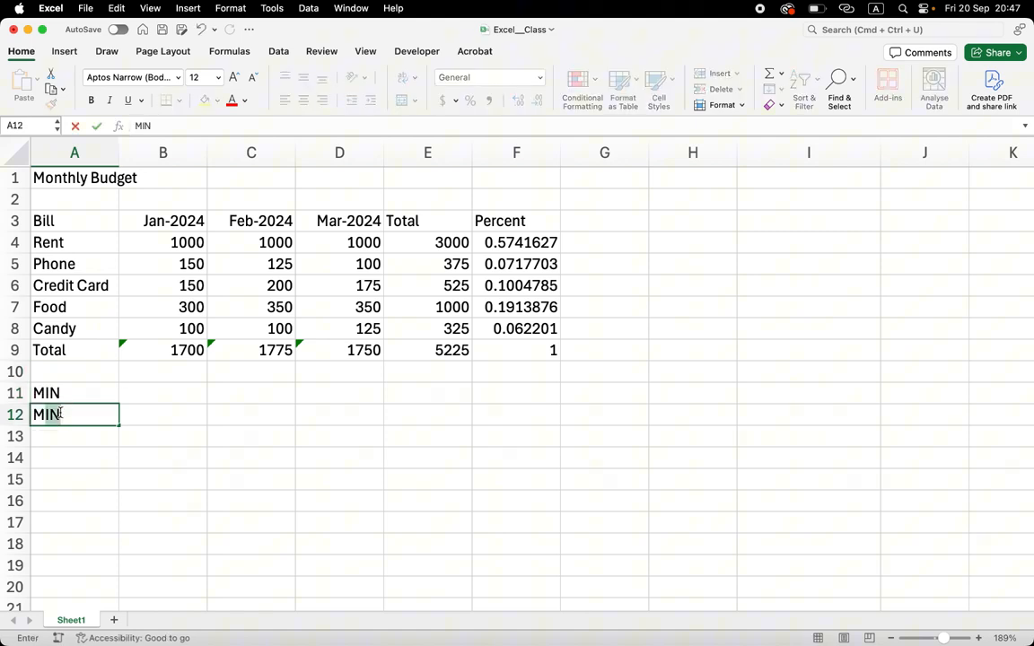
{"action": "type", "text": "AX"}
{"action": "left_click", "coordinate": [159, 408]}
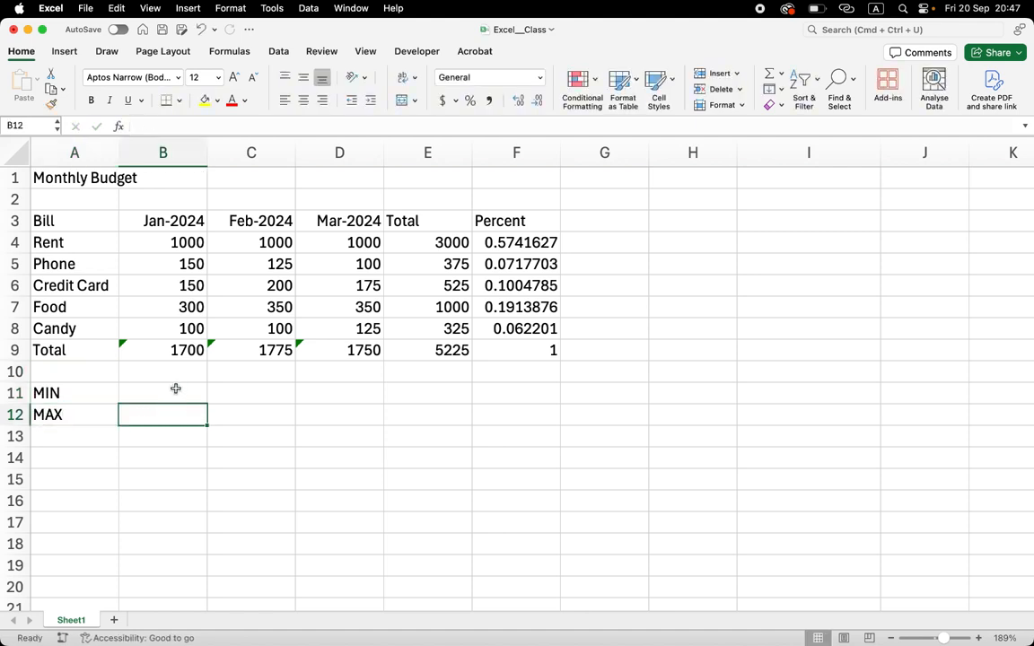
- Browse the Maths & Trig and Statistical function lists for the MIN function, with cell B11 as the target
{"action": "left_click", "coordinate": [174, 389]}
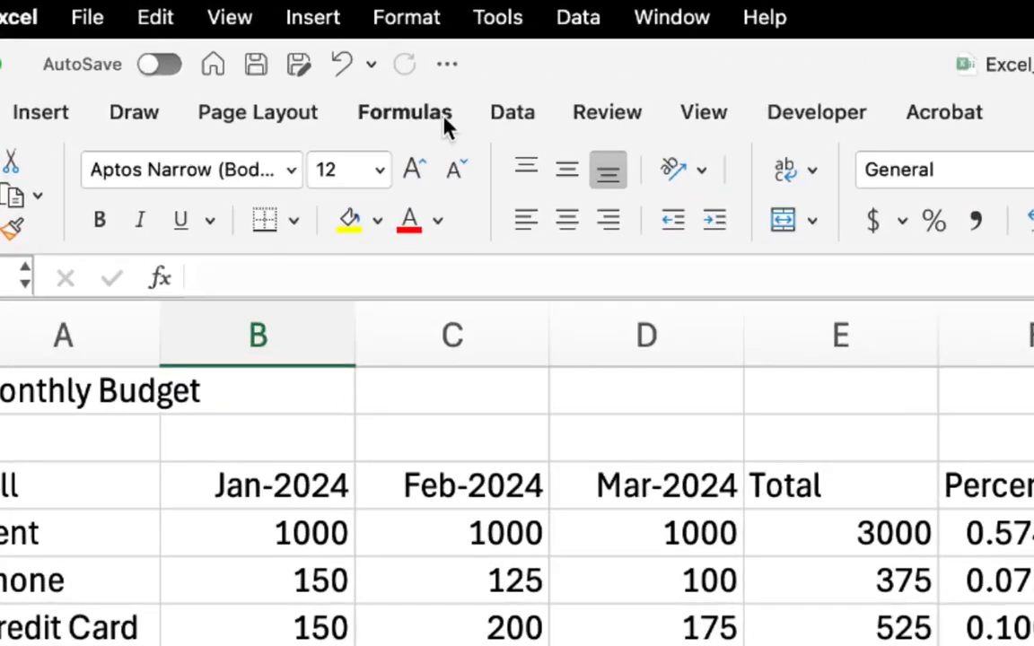
{"action": "left_click", "coordinate": [248, 54]}
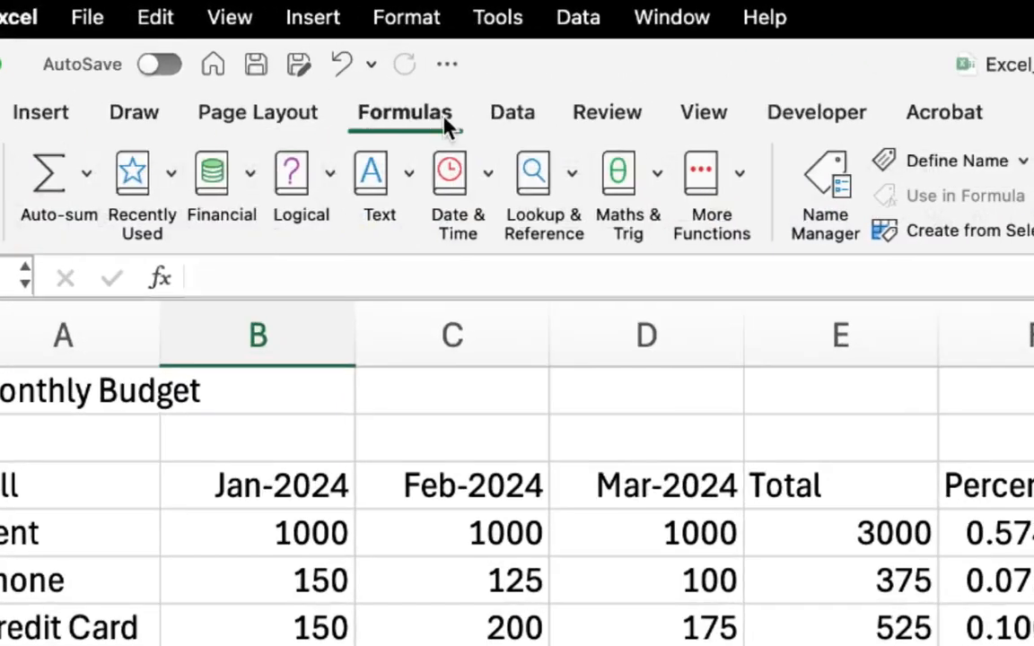
{"action": "left_click", "coordinate": [656, 176]}
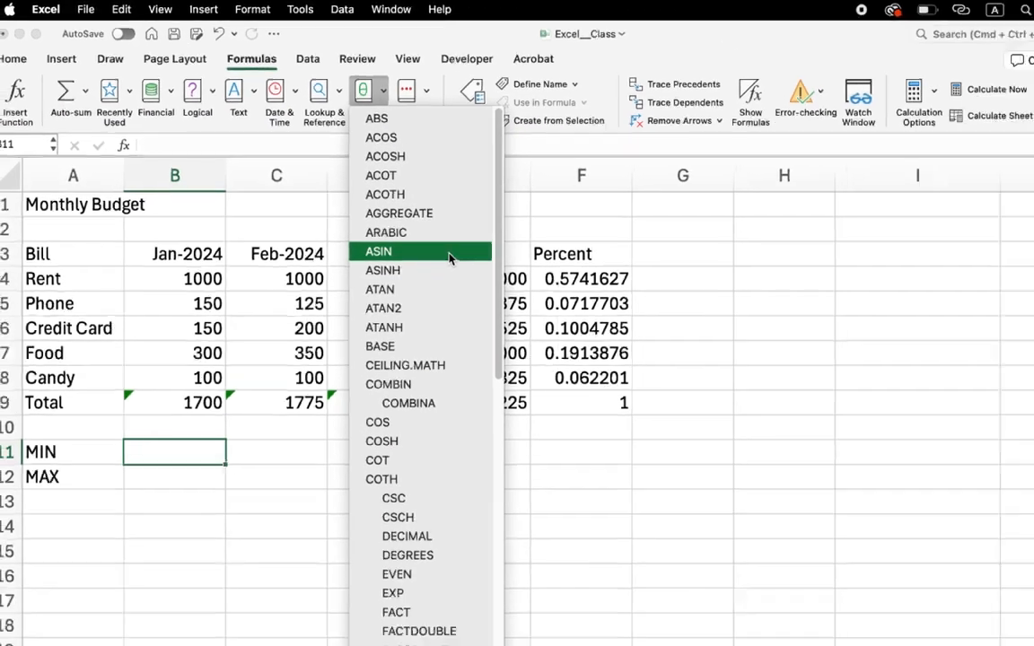
{"action": "scroll", "coordinate": [376, 359], "scroll_direction": "down", "scroll_amount": 3}
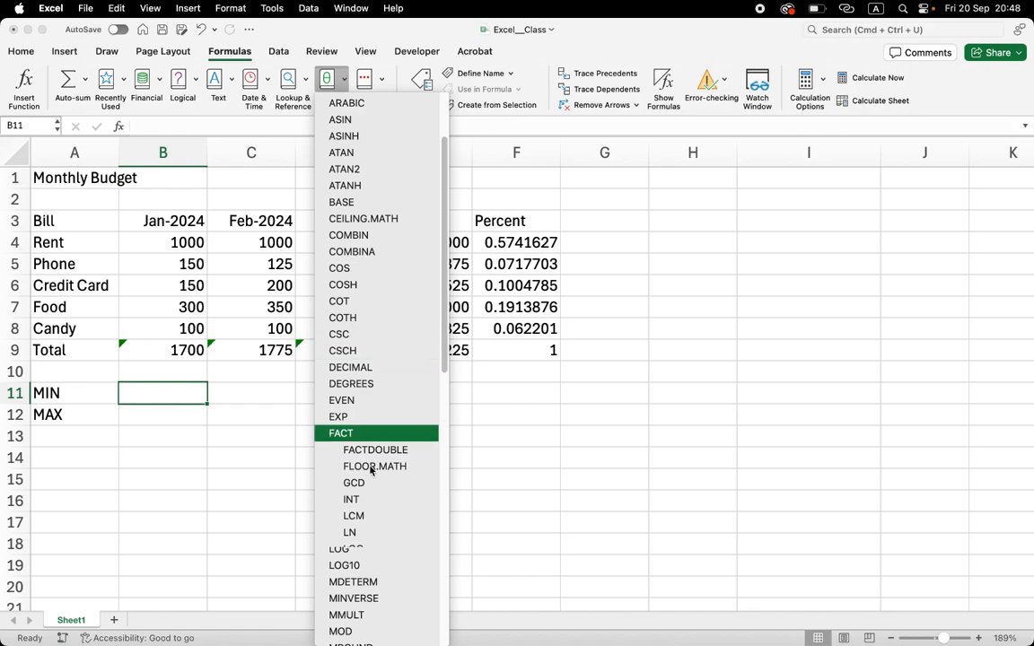
{"action": "scroll", "coordinate": [365, 549], "scroll_direction": "down", "scroll_amount": 4}
{"action": "scroll", "coordinate": [365, 549], "scroll_direction": "down", "scroll_amount": 5}
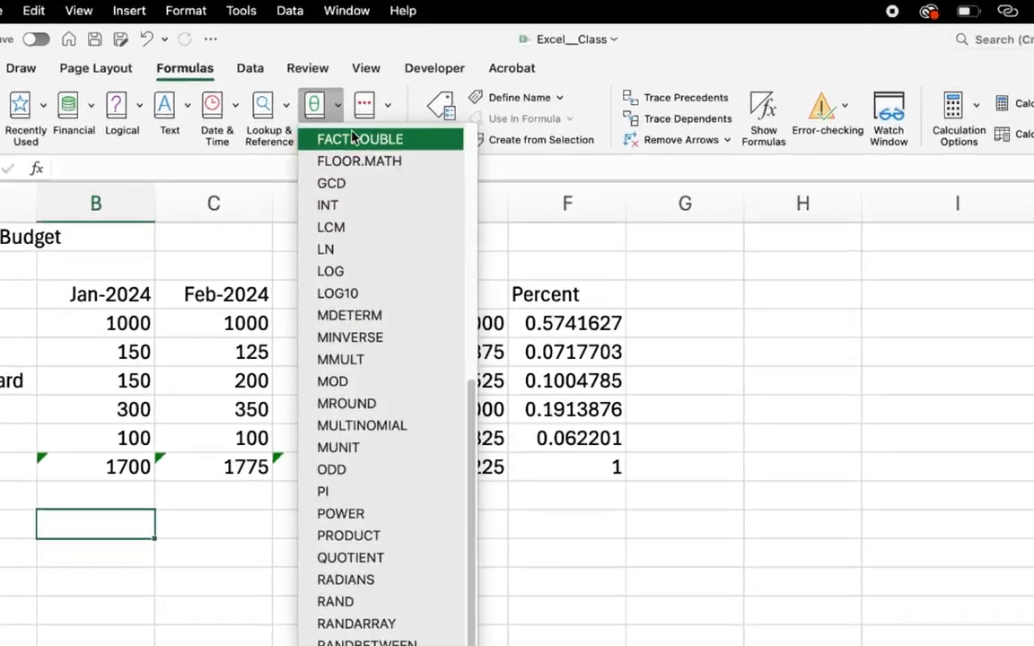
{"action": "left_click", "coordinate": [330, 106]}
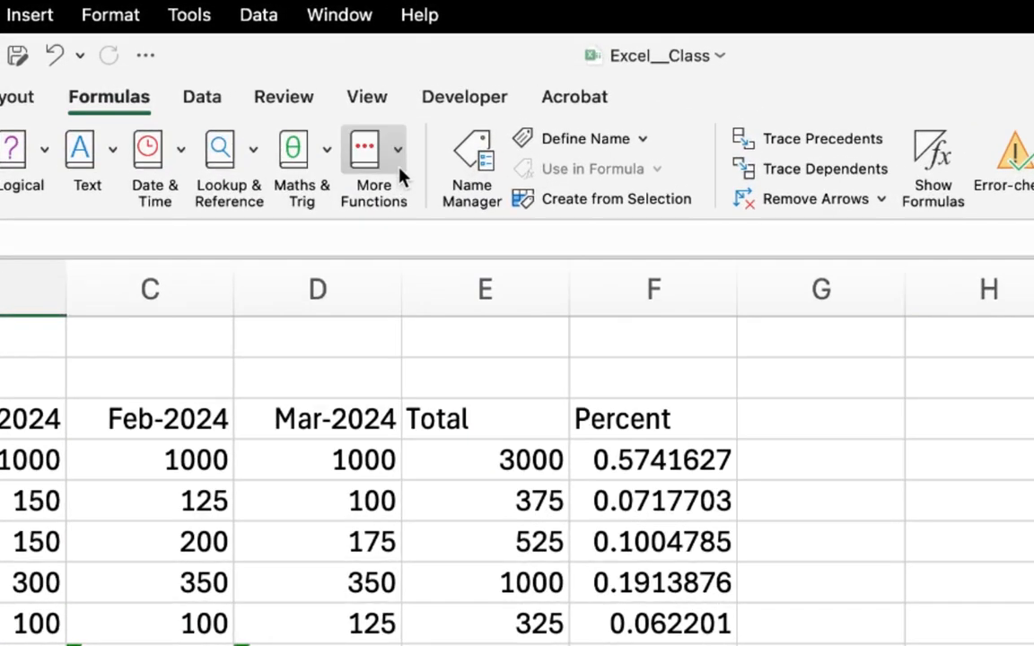
{"action": "left_click", "coordinate": [387, 106]}
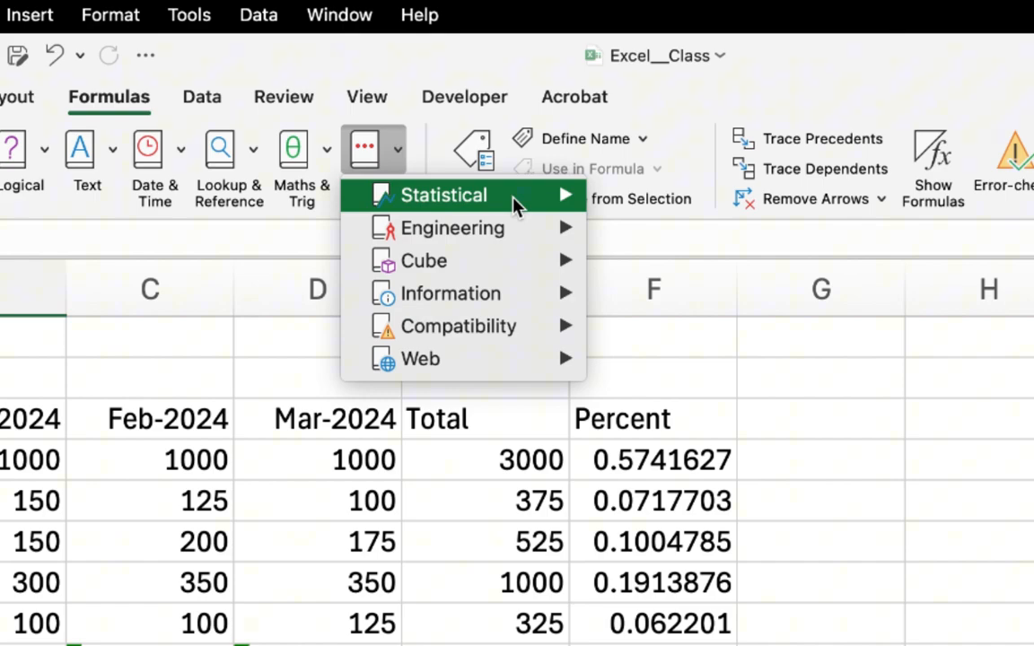
{"action": "mouse_move", "coordinate": [516, 205]}
{"action": "scroll", "coordinate": [563, 359], "scroll_direction": "down", "scroll_amount": 10}
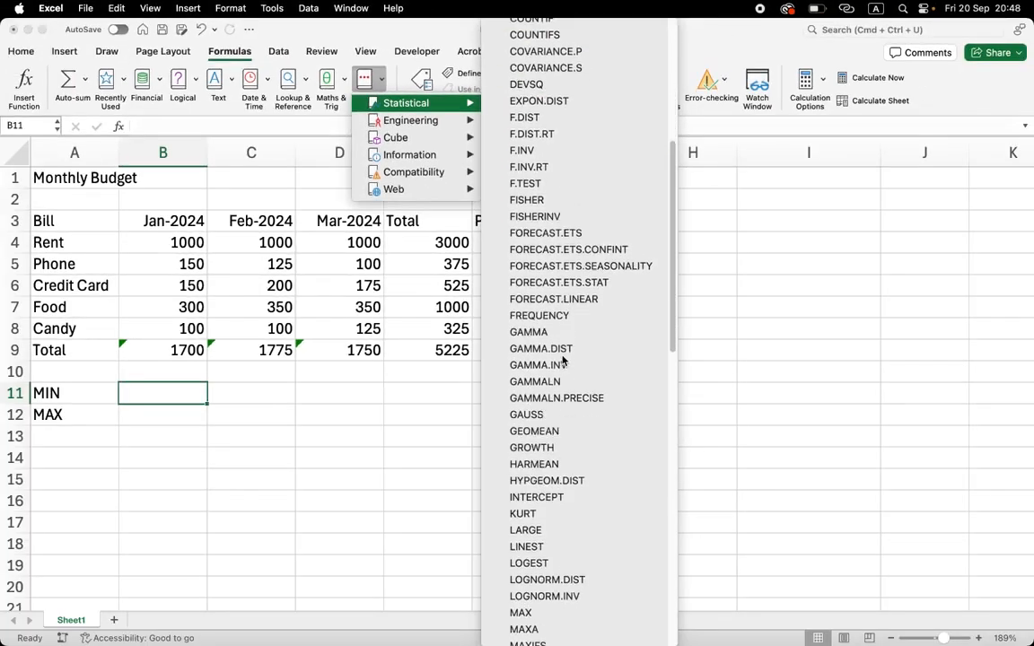
{"action": "scroll", "coordinate": [547, 386], "scroll_direction": "down", "scroll_amount": 2}
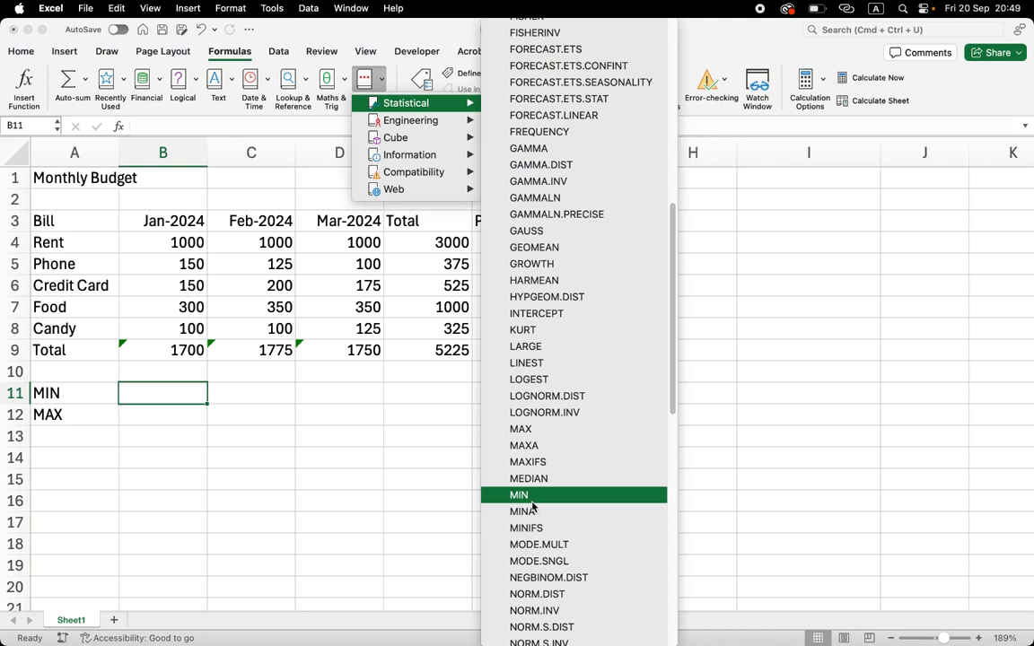
{"action": "left_click", "coordinate": [155, 395]}
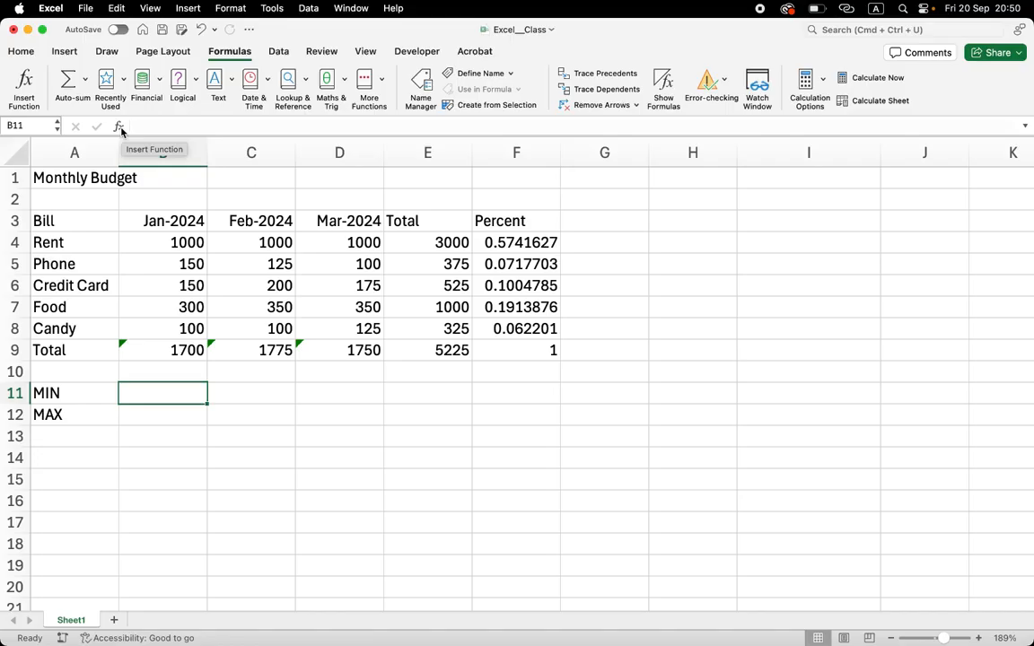
- Start inserting a function in cell B11 and search the Formula Builder for "min"
{"action": "left_click", "coordinate": [121, 128]}
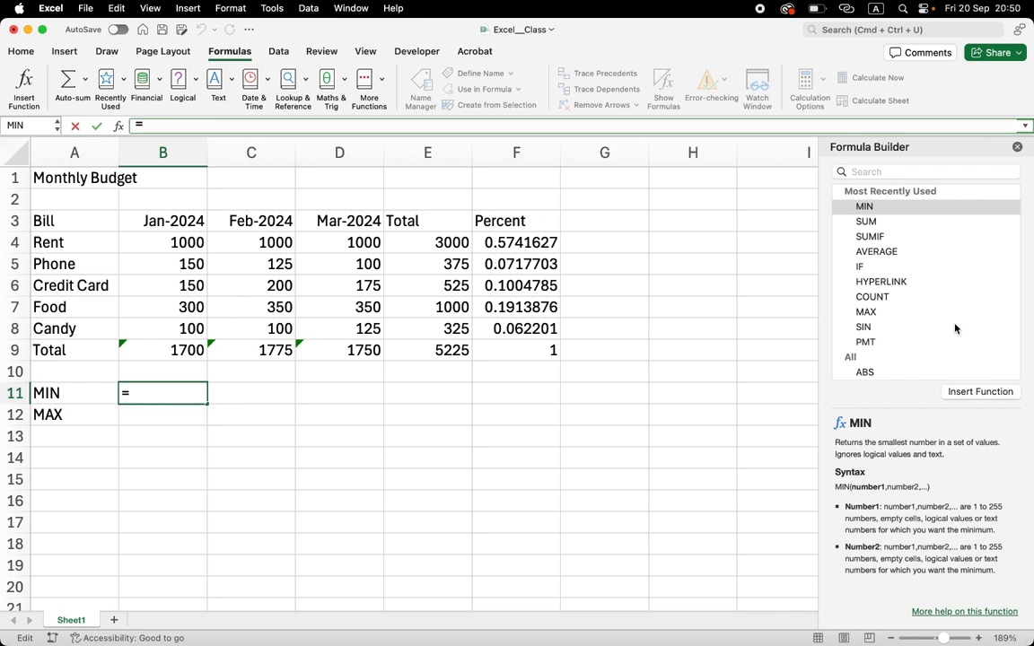
{"action": "scroll", "coordinate": [955, 329], "scroll_direction": "down", "scroll_amount": 10}
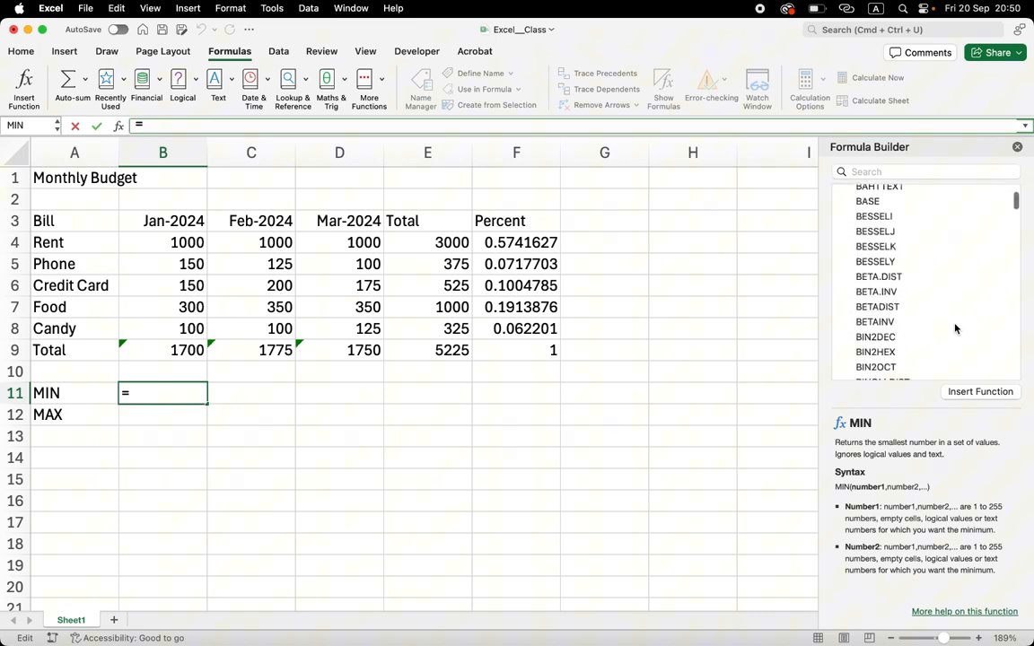
{"action": "scroll", "coordinate": [955, 328], "scroll_direction": "down", "scroll_amount": 10}
{"action": "scroll", "coordinate": [955, 329], "scroll_direction": "up", "scroll_amount": 5}
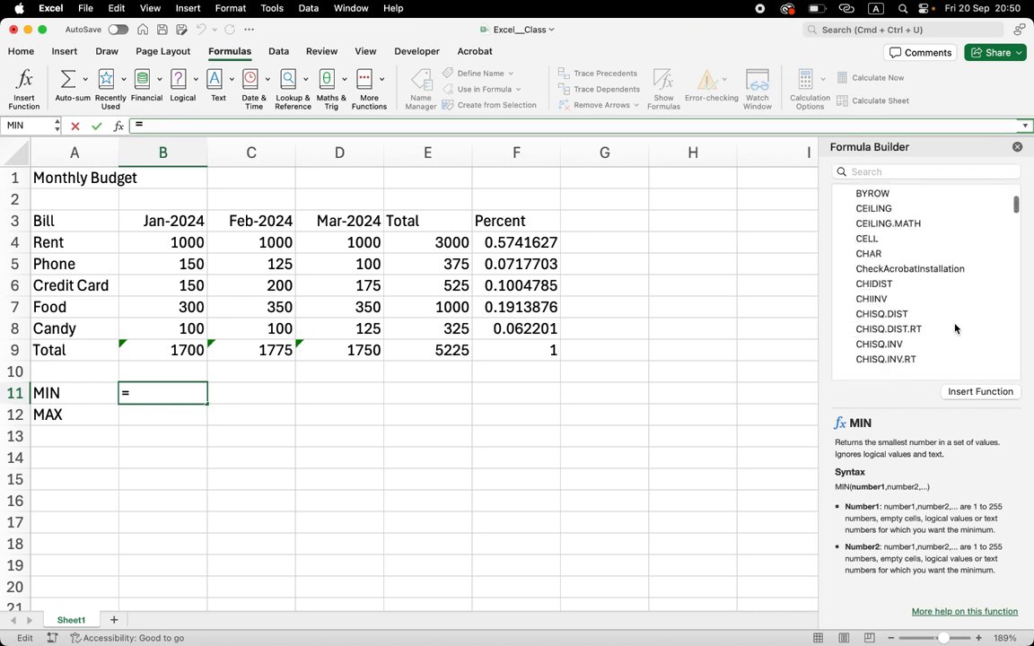
{"action": "scroll", "coordinate": [954, 328], "scroll_direction": "down", "scroll_amount": 5}
{"action": "scroll", "coordinate": [955, 329], "scroll_direction": "up", "scroll_amount": 10}
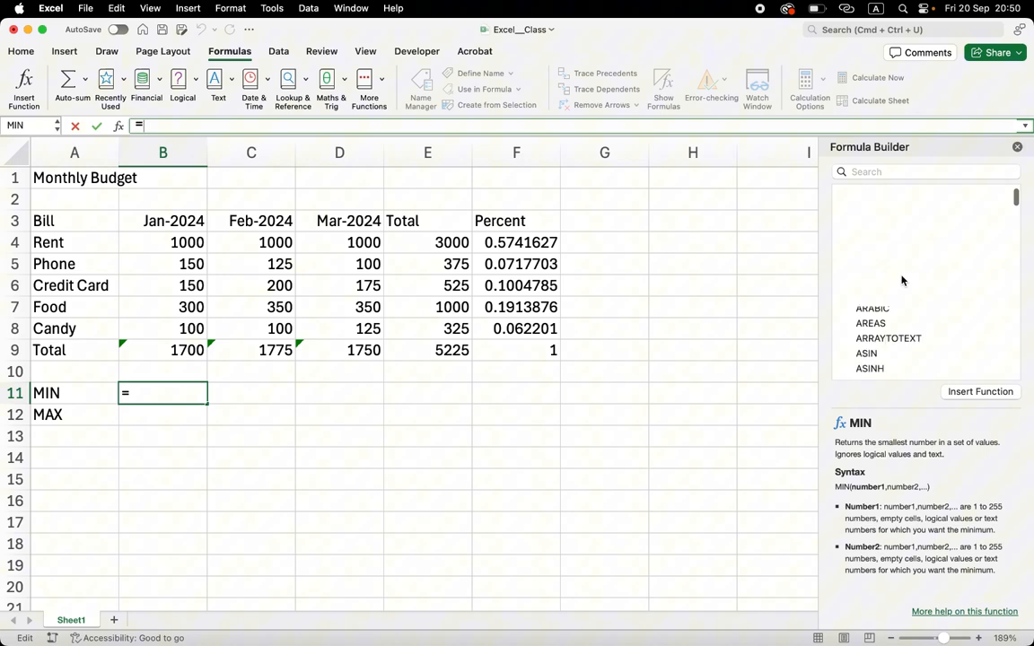
{"action": "scroll", "coordinate": [901, 280], "scroll_direction": "up", "scroll_amount": 5}
{"action": "left_click", "coordinate": [897, 171]}
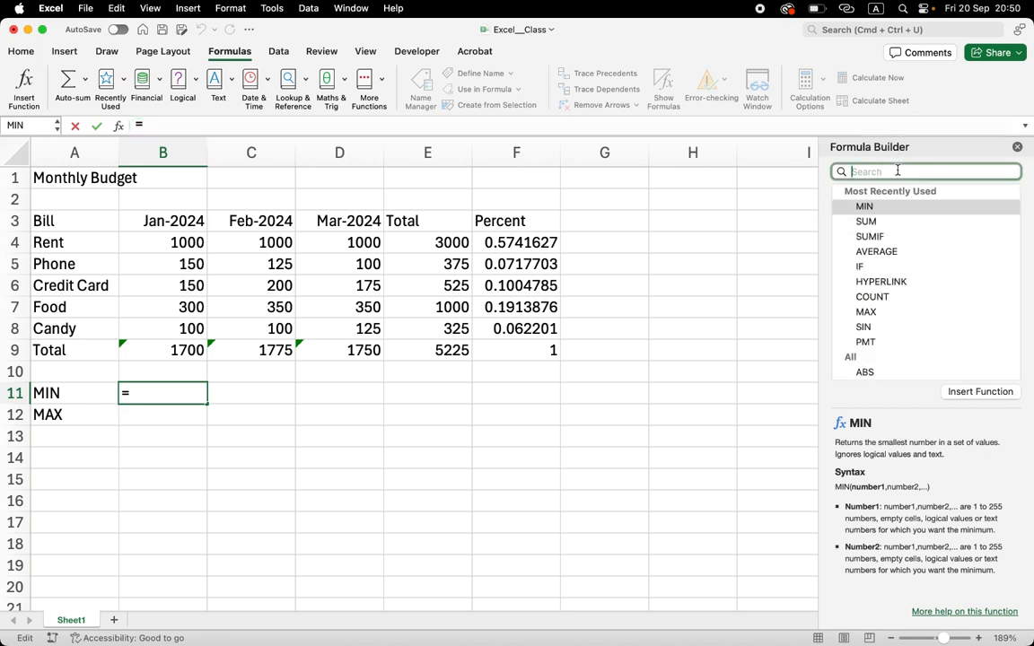
{"action": "type", "text": "min"}
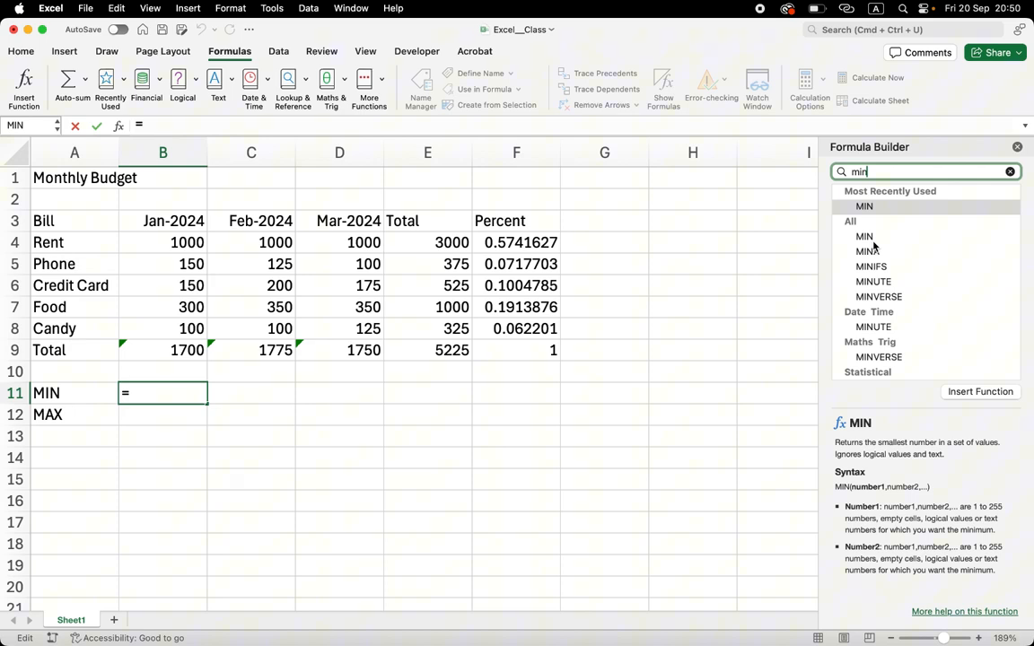
- Insert the MIN function in B11 over the January bill amounts B4:B8
{"action": "left_click", "coordinate": [865, 207]}
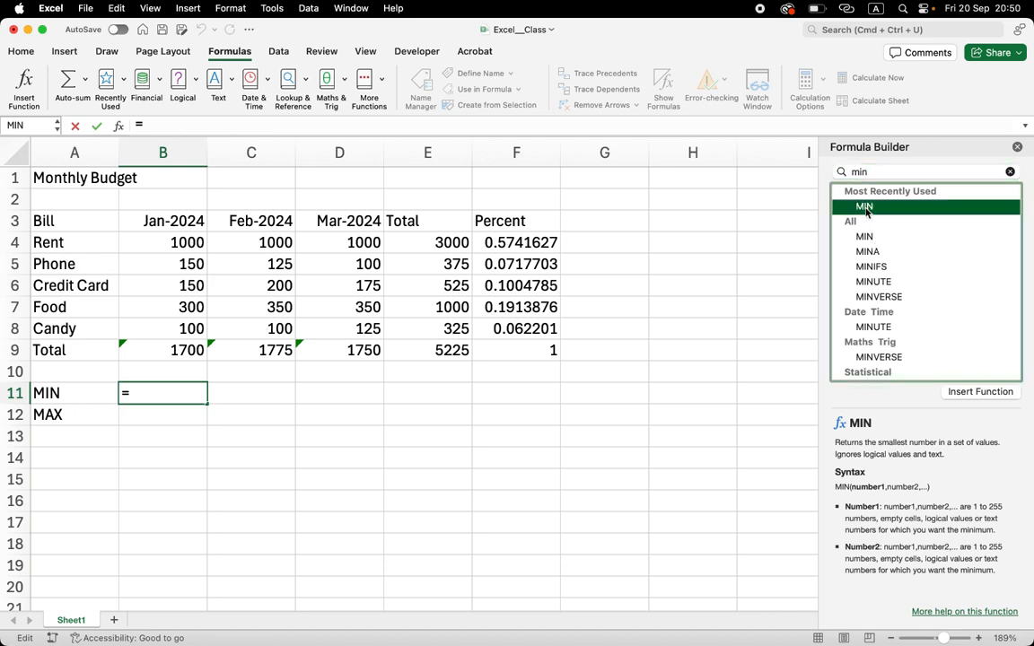
{"action": "left_click", "coordinate": [974, 393]}
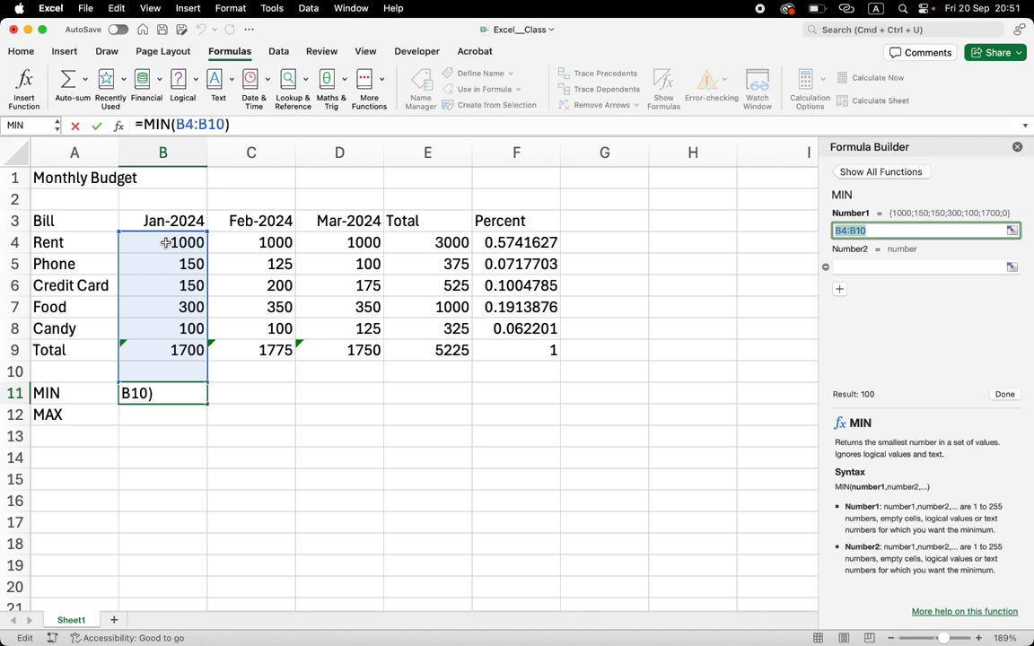
{"action": "left_click_drag", "start_coordinate": [166, 242], "coordinate": [166, 325]}
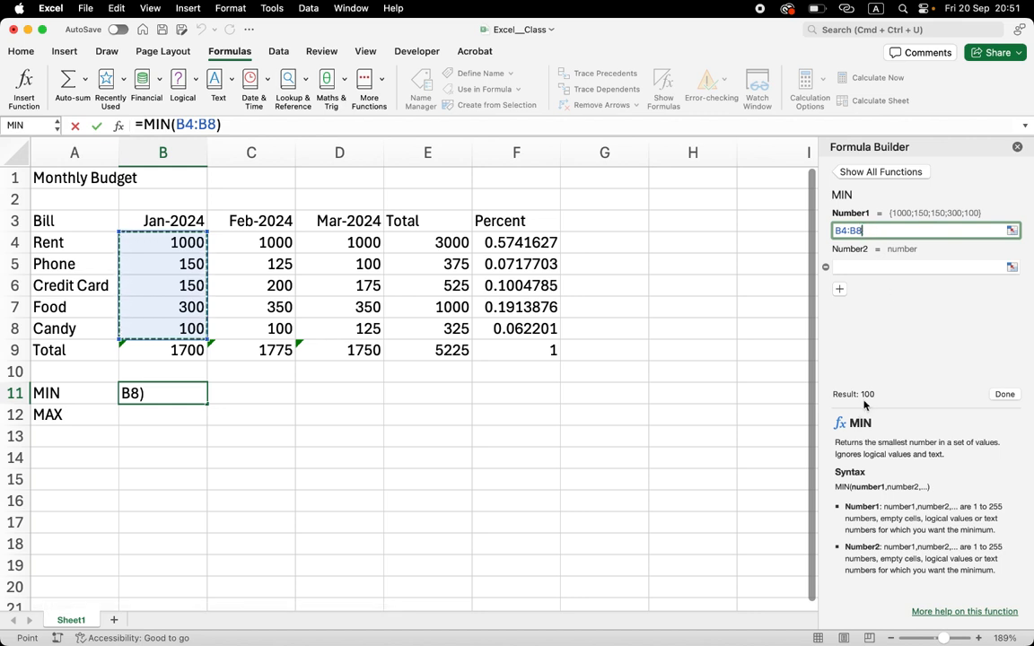
{"action": "left_click", "coordinate": [1003, 395]}
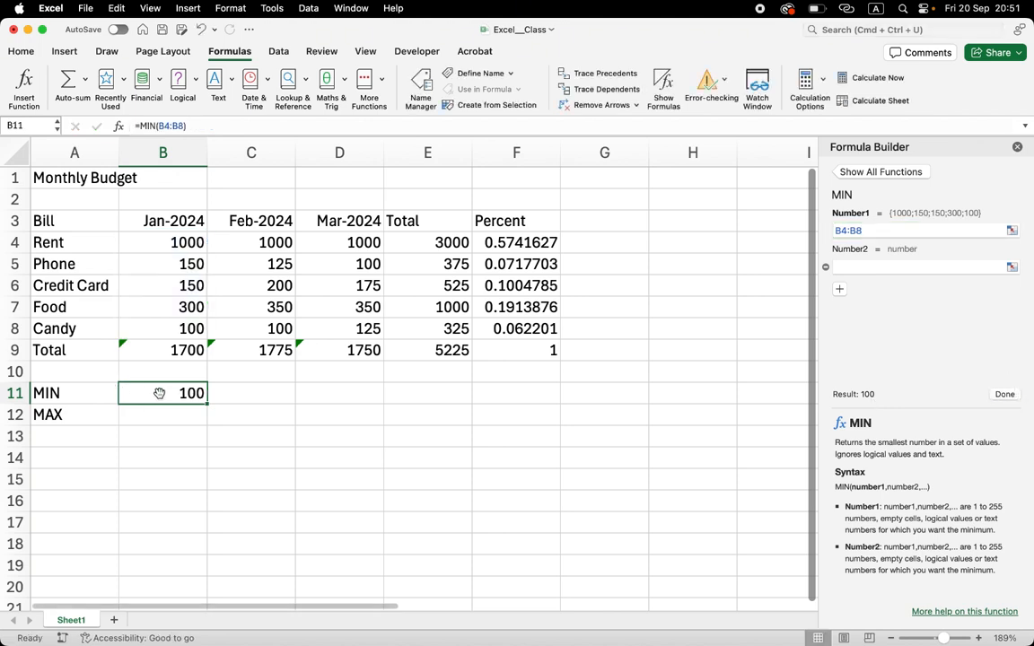
- Check the January bill amounts in B4:B8 one by one against the MIN result in B11
{"action": "left_click", "coordinate": [186, 245]}
{"action": "key", "text": "Down"}
{"action": "key", "text": "Down"}
{"action": "key", "text": "Down"}
{"action": "key", "text": "Down"}
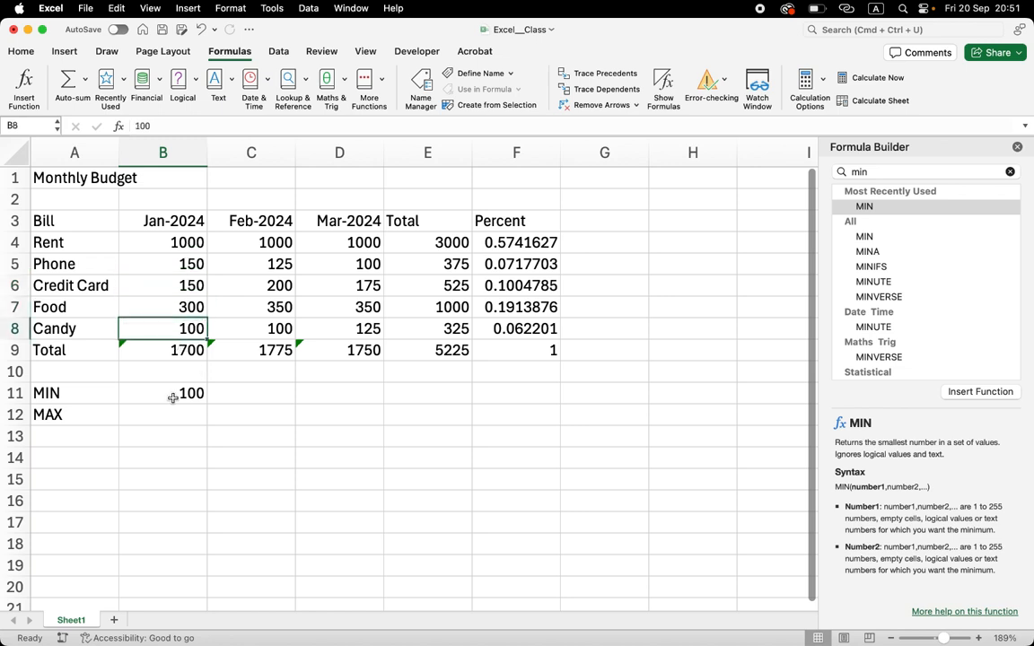
{"action": "left_click", "coordinate": [76, 328]}
{"action": "left_click", "coordinate": [142, 334]}
{"action": "left_click", "coordinate": [148, 393]}
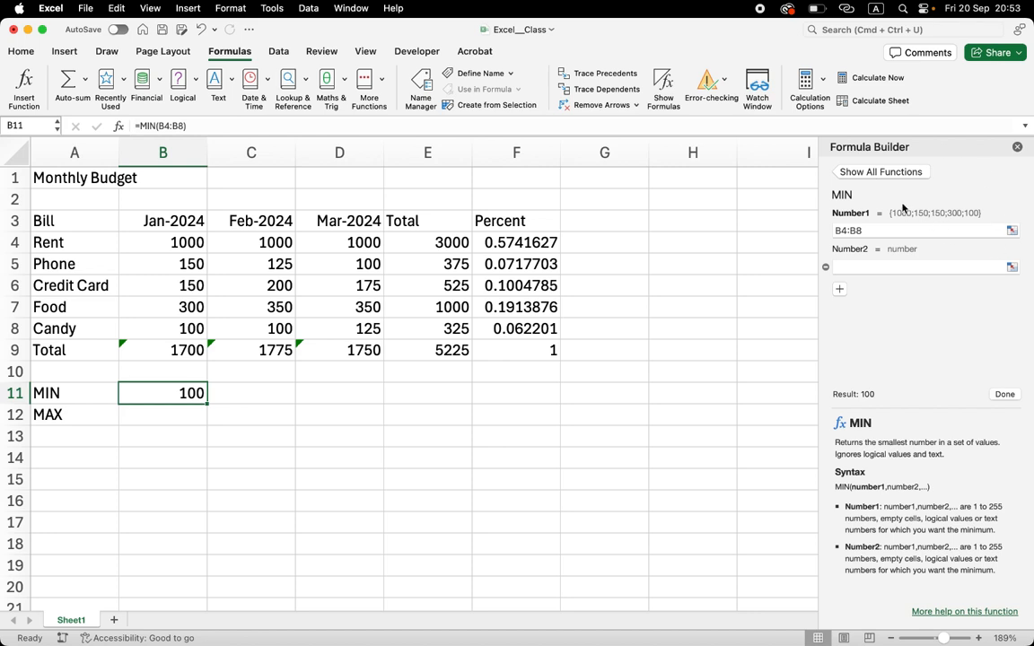
- Return the Formula Builder to the full function list and clear its search text
{"action": "left_click", "coordinate": [876, 173]}
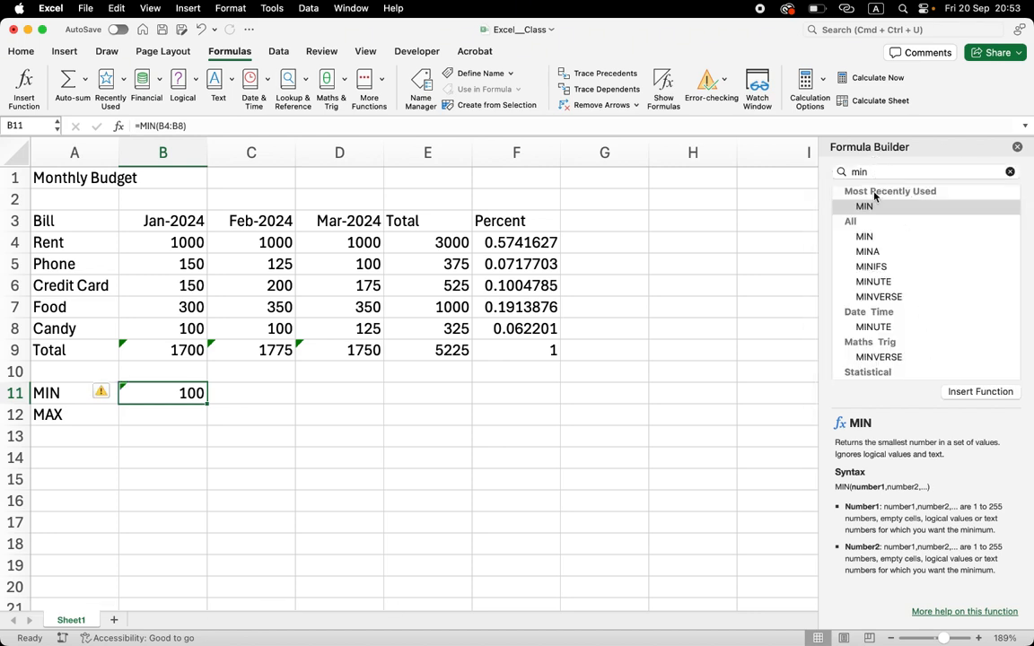
{"action": "left_click", "coordinate": [876, 172]}
{"action": "key", "text": "BackSpace"}
{"action": "key", "text": "BackSpace"}
{"action": "key", "text": "BackSpace"}
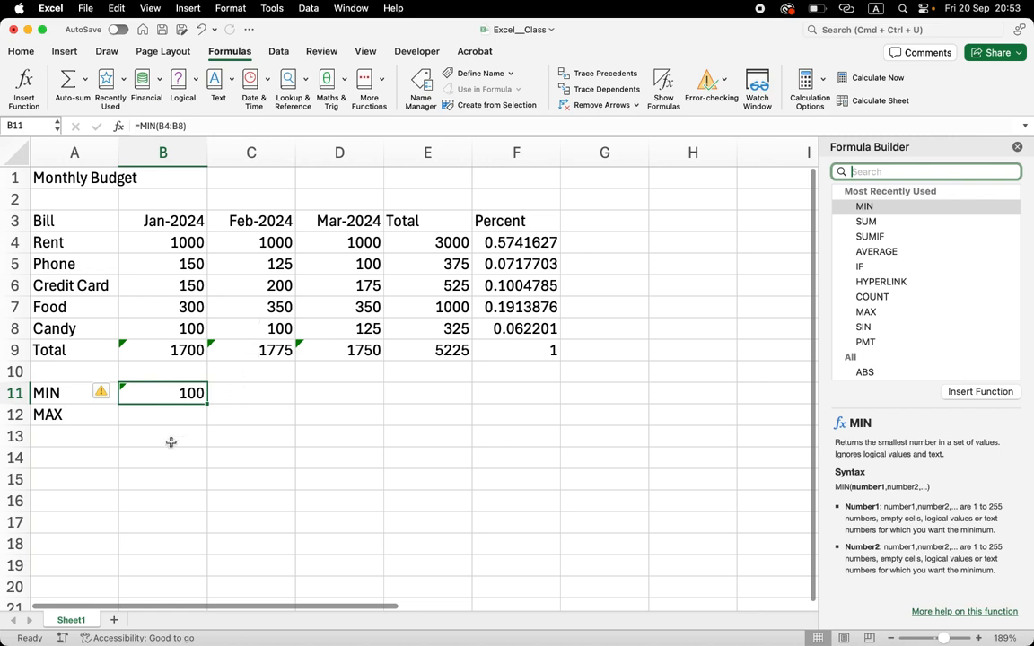
- Search the Formula Builder for "max" and insert the MAX function in B12 over B4:B8
{"action": "left_click", "coordinate": [164, 413]}
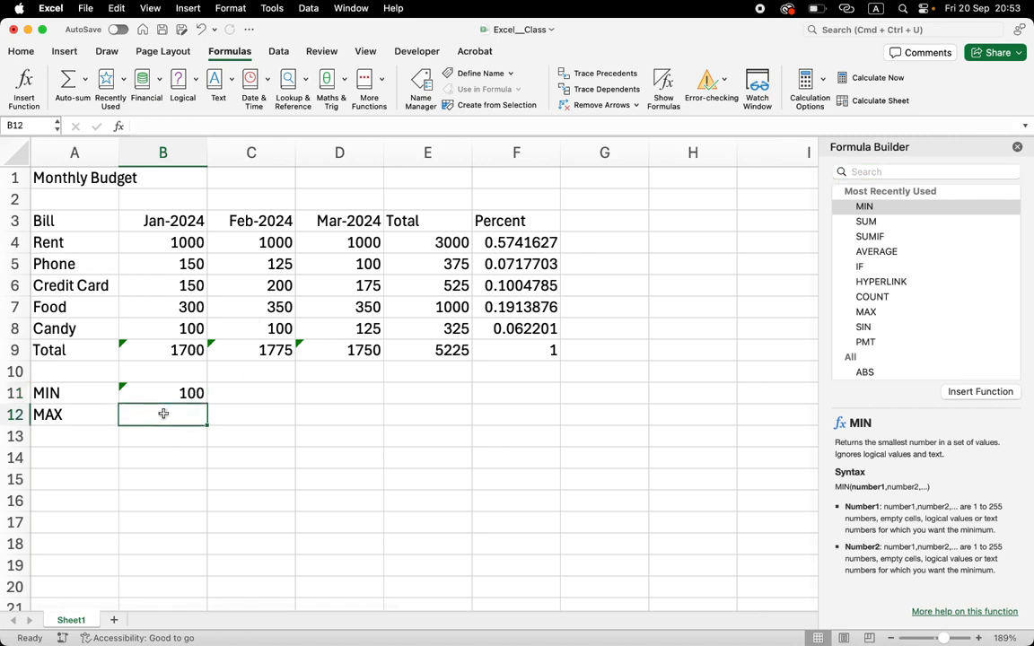
{"action": "left_click", "coordinate": [873, 171]}
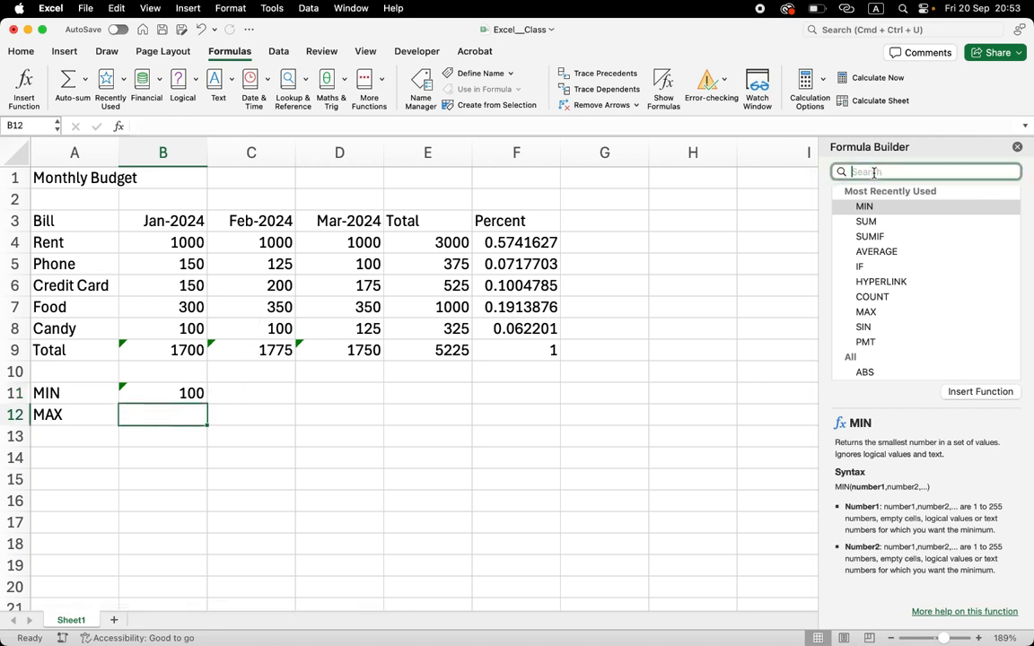
{"action": "type", "text": "max"}
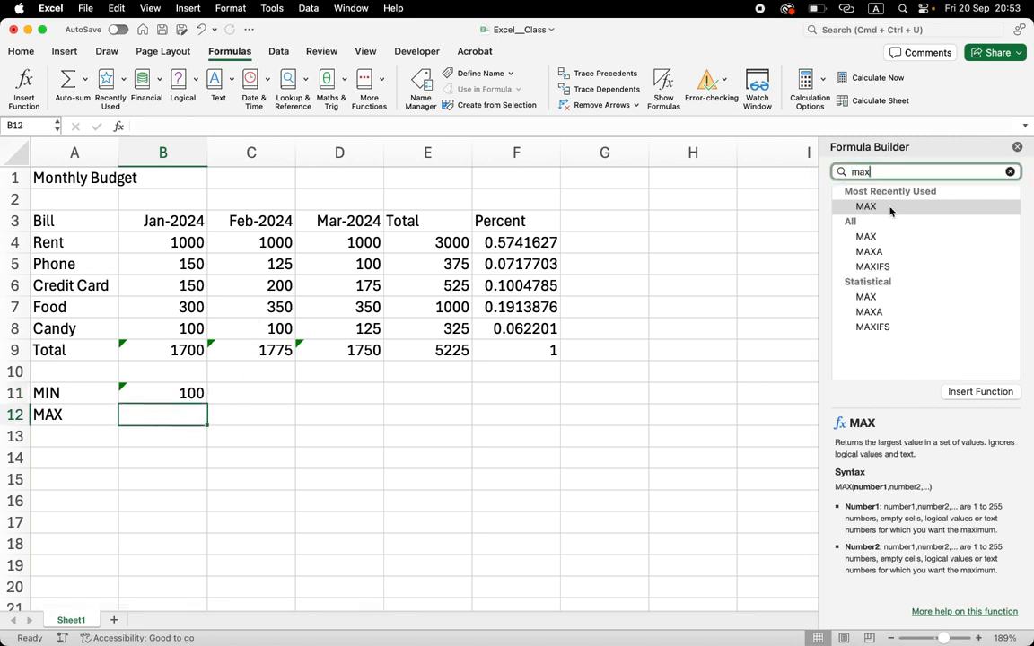
{"action": "left_click", "coordinate": [878, 207]}
{"action": "double_click", "coordinate": [878, 207]}
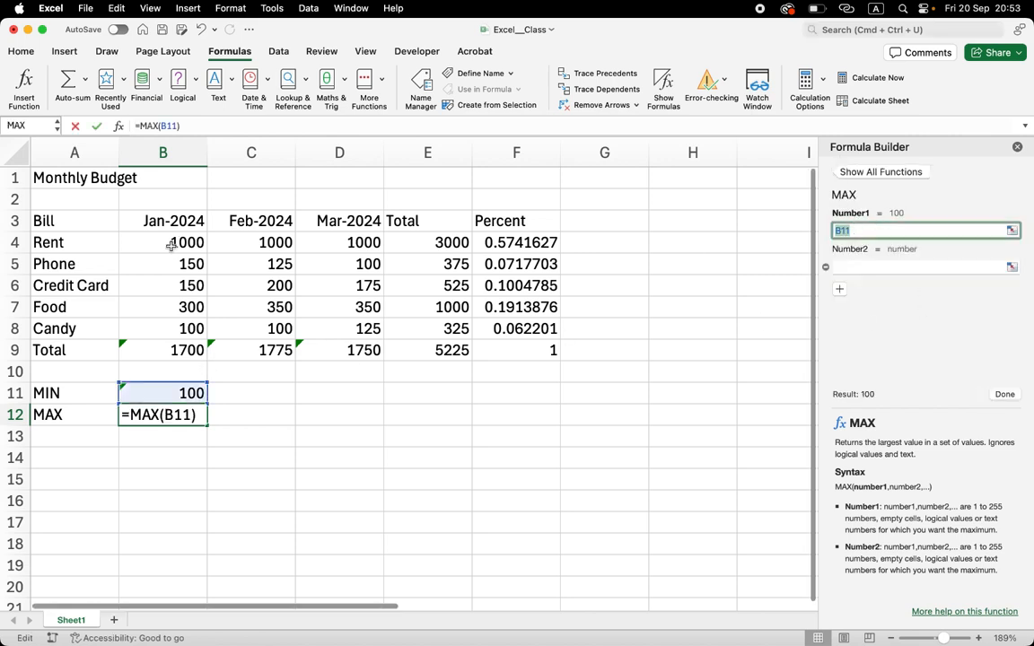
{"action": "left_click_drag", "start_coordinate": [172, 240], "coordinate": [170, 338]}
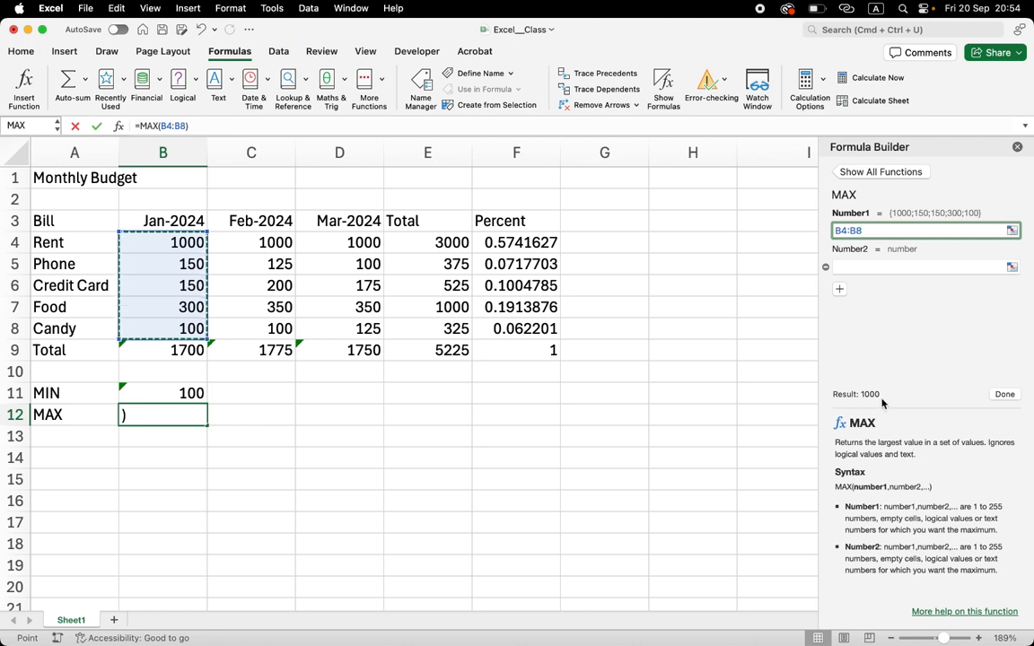
{"action": "left_click", "coordinate": [1003, 394]}
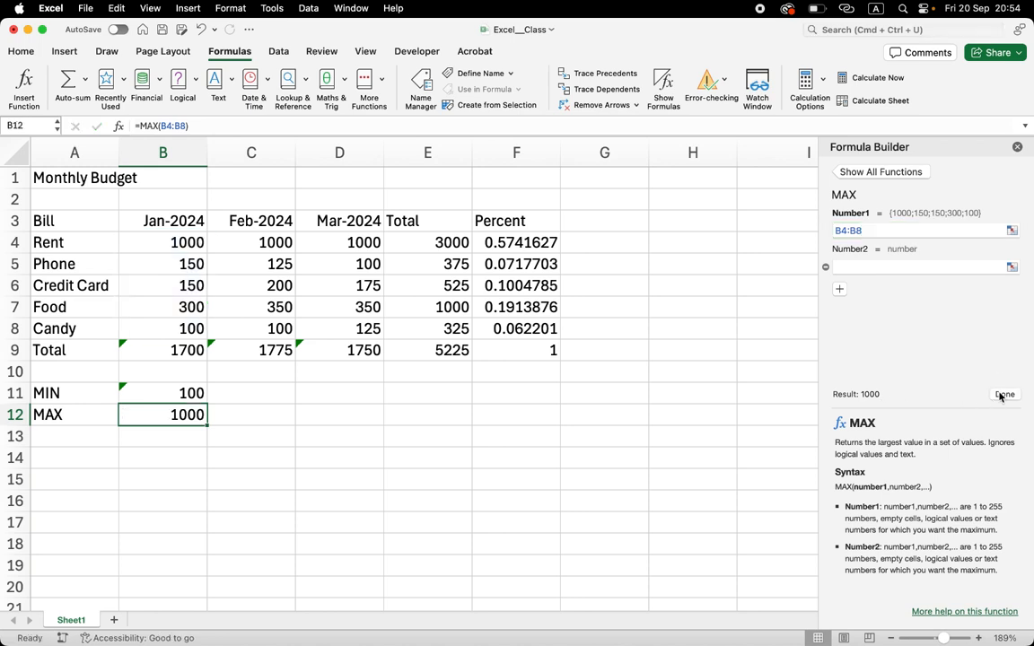
- Compare the January amounts in B4:B8 with the MAX and MIN results in column B
{"action": "left_click", "coordinate": [222, 413]}
{"action": "left_click_drag", "start_coordinate": [169, 242], "coordinate": [169, 328]}
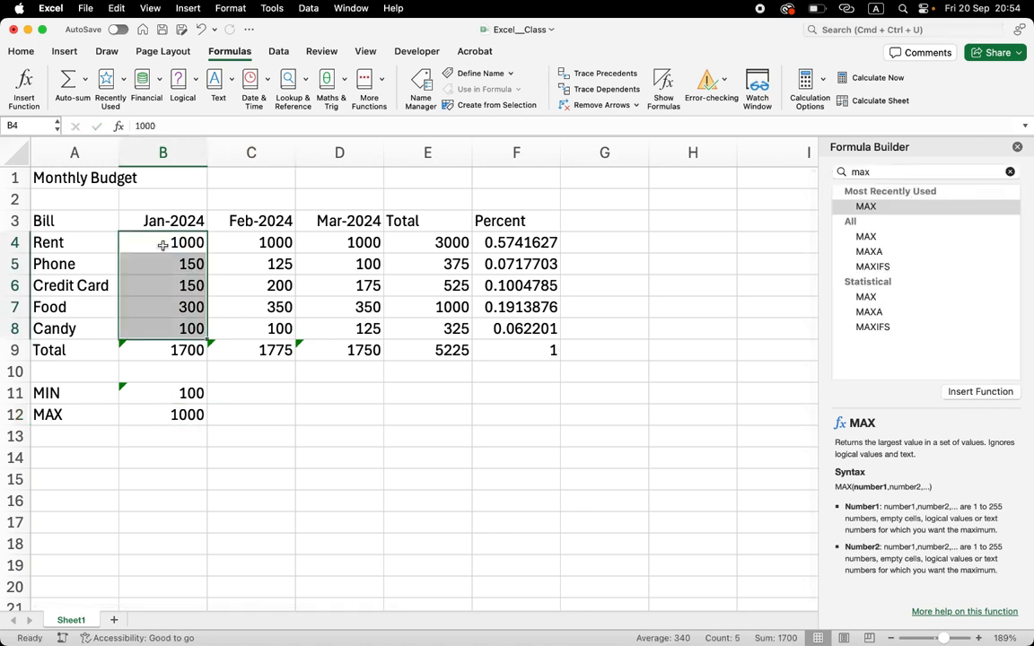
{"action": "left_click", "coordinate": [189, 413]}
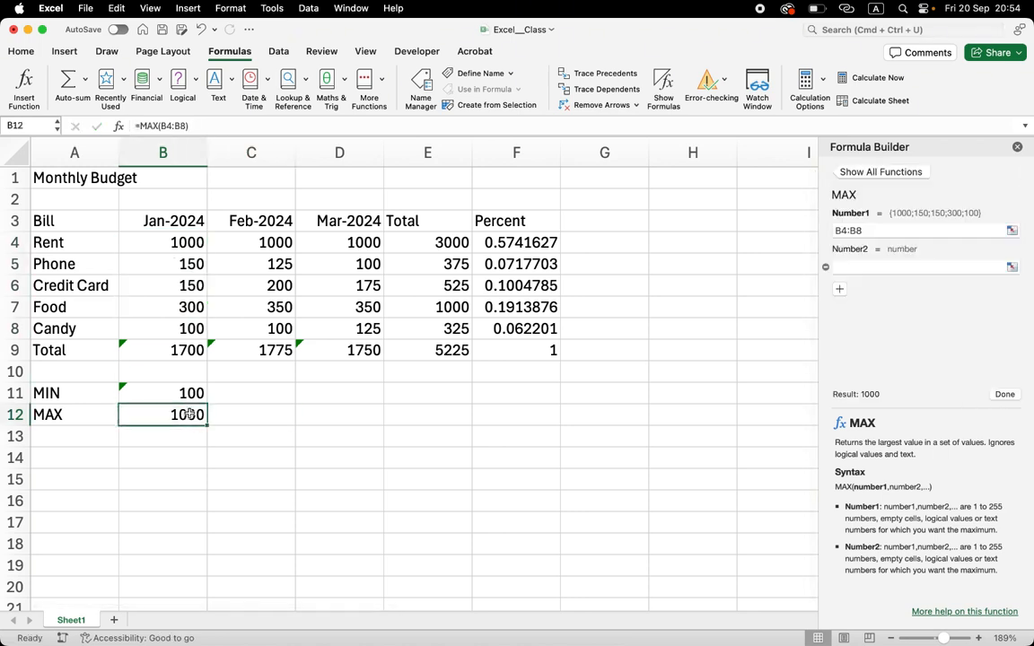
{"action": "left_click", "coordinate": [185, 393]}
{"action": "left_click", "coordinate": [179, 415]}
- Review the February, March, Total and Percent columns and the empty MIN and MAX cells beneath them
{"action": "left_click", "coordinate": [263, 393]}
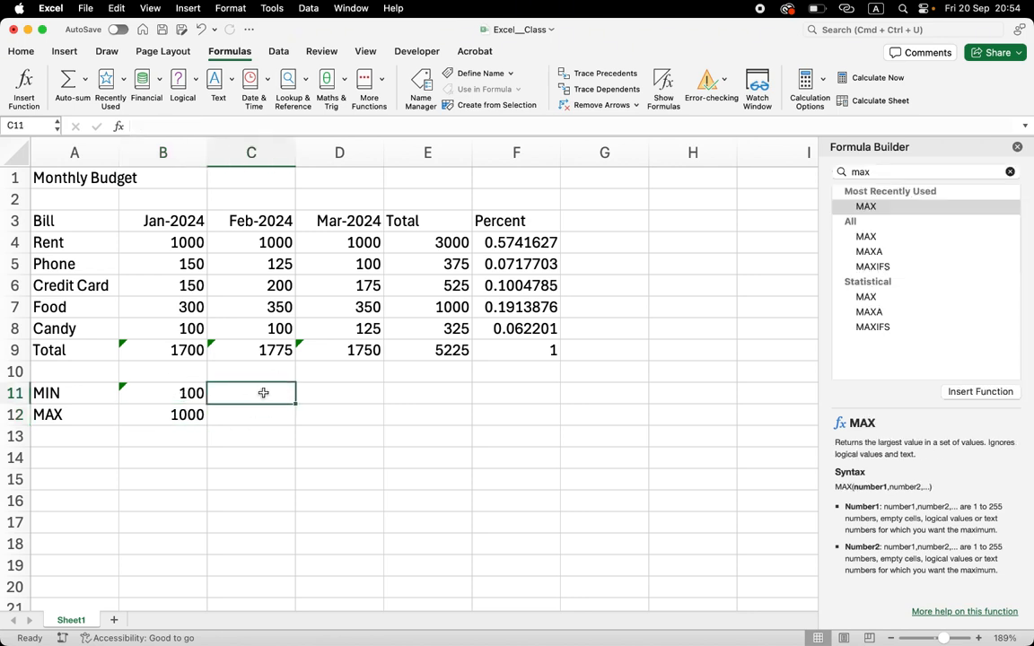
{"action": "left_click_drag", "start_coordinate": [269, 241], "coordinate": [273, 353]}
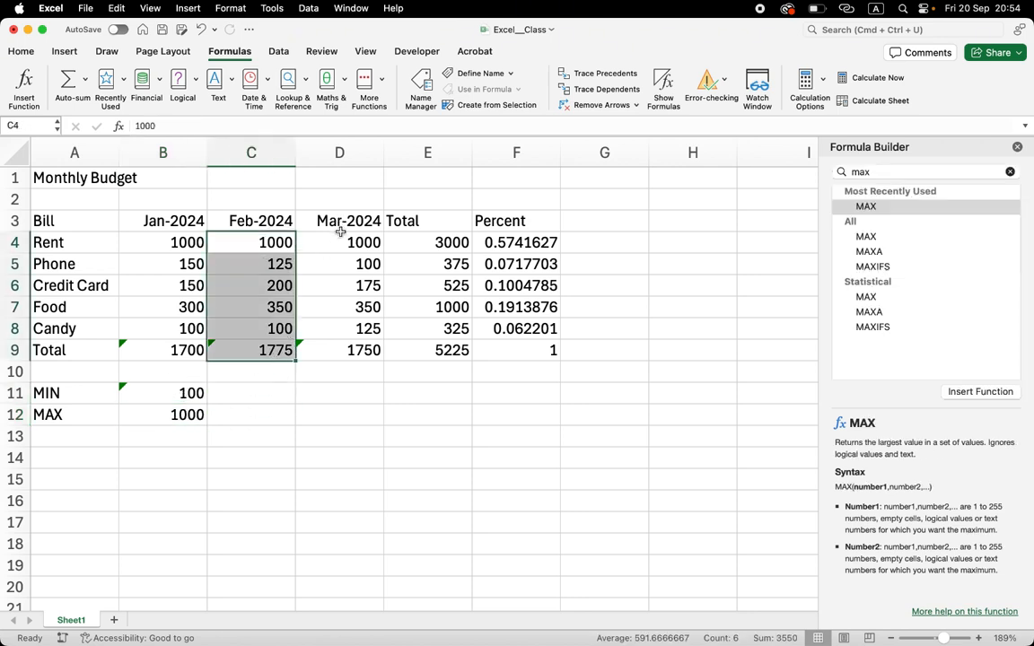
{"action": "left_click_drag", "start_coordinate": [339, 243], "coordinate": [345, 355]}
{"action": "left_click_drag", "start_coordinate": [445, 242], "coordinate": [447, 351]}
{"action": "left_click_drag", "start_coordinate": [510, 242], "coordinate": [512, 348]}
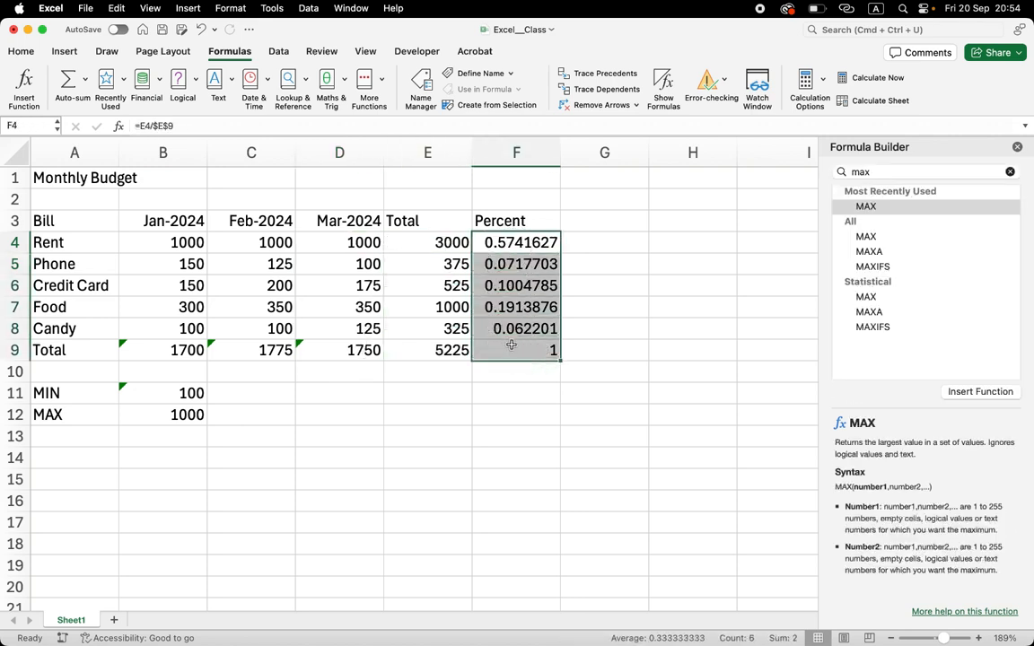
{"action": "left_click", "coordinate": [516, 401]}
{"action": "left_click", "coordinate": [516, 412]}
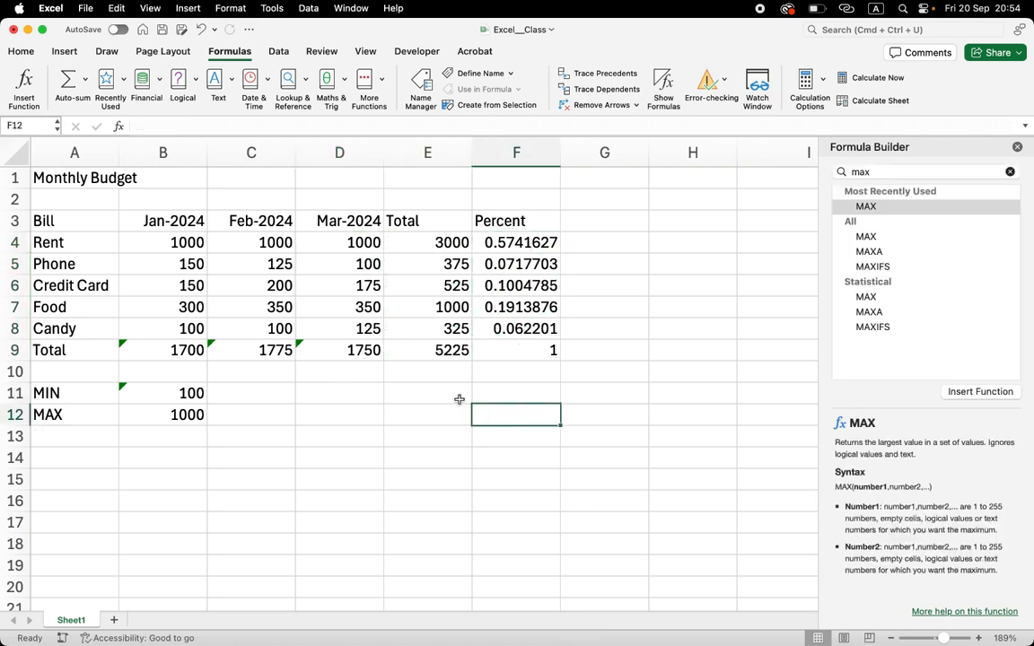
{"action": "left_click", "coordinate": [420, 411]}
{"action": "left_click", "coordinate": [360, 395]}
{"action": "left_click", "coordinate": [356, 416]}
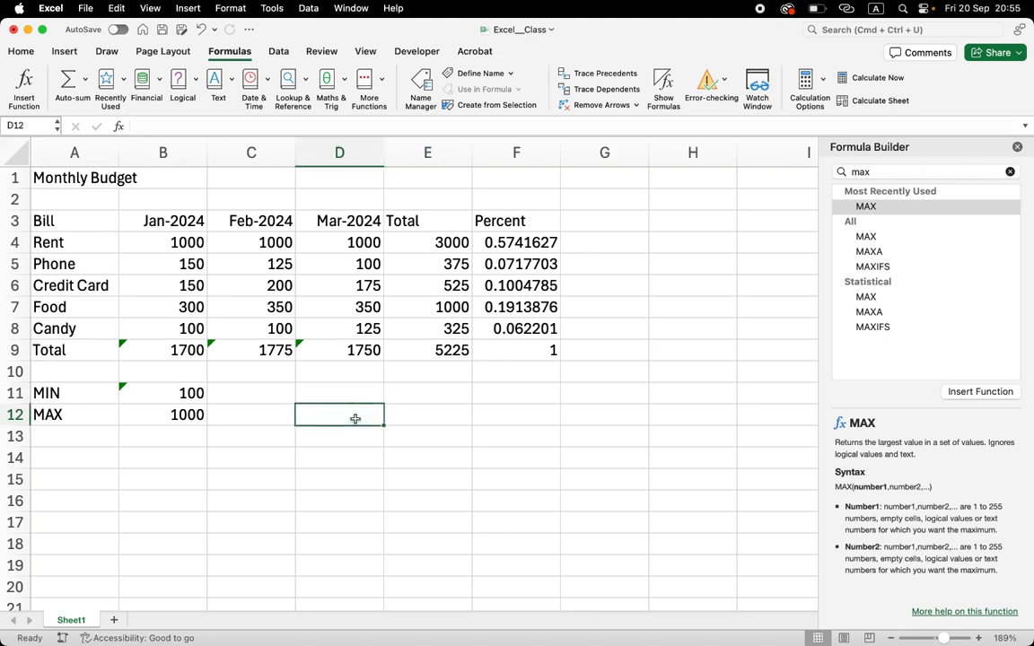
{"action": "left_click", "coordinate": [267, 395]}
{"action": "left_click", "coordinate": [265, 414]}
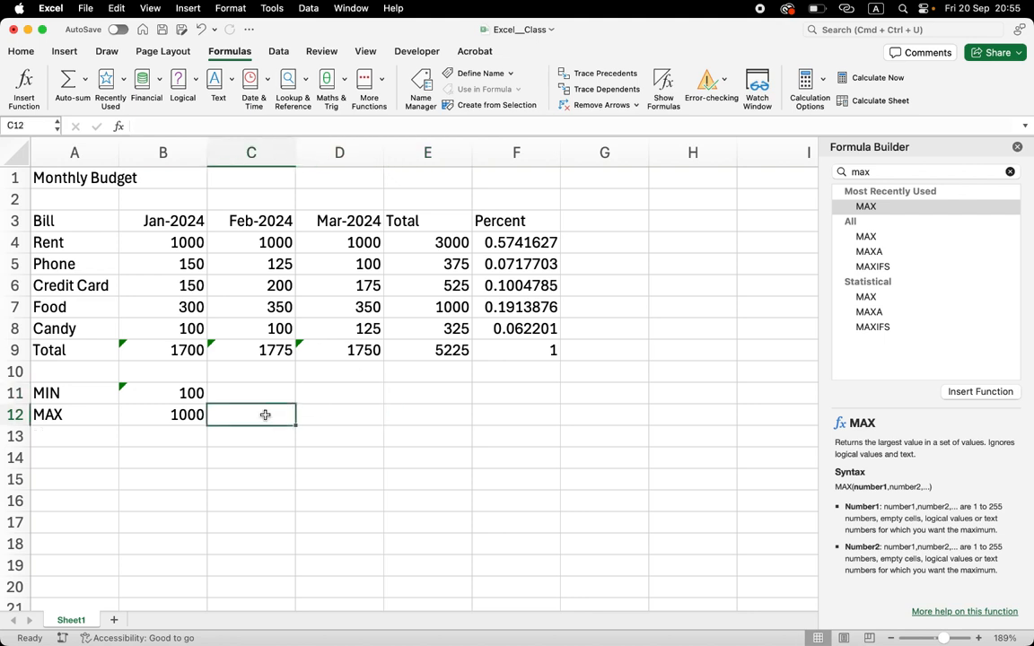